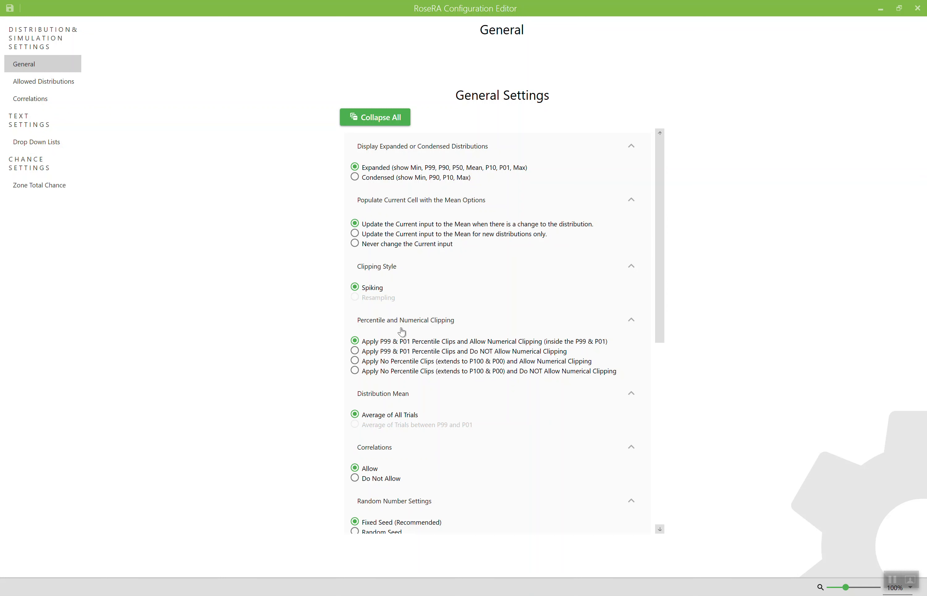
- Review the full list of general distribution and simulation settings, from display options through the percentile convention
drag(658, 301, 650, 393)
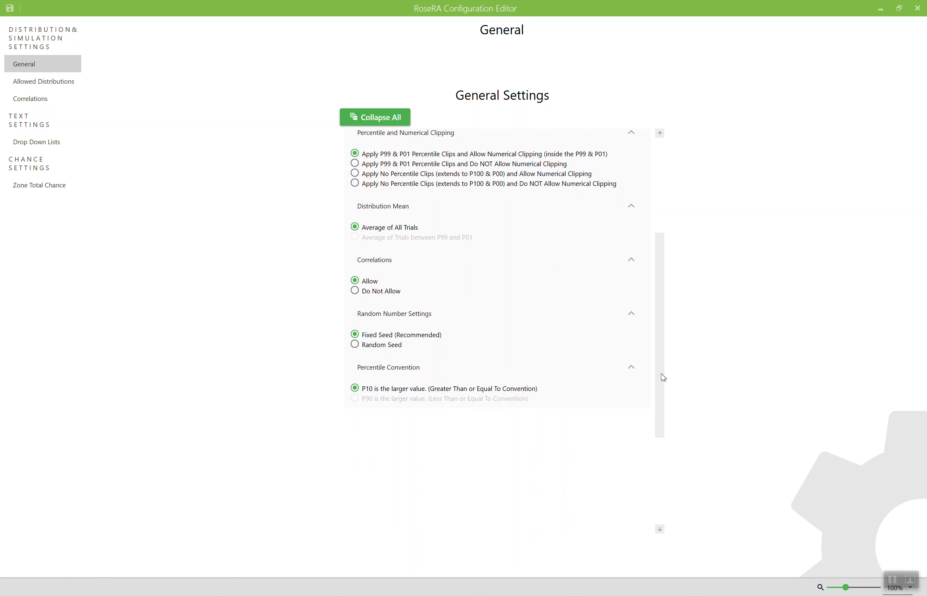
scroll(666, 379, down, 1)
drag(663, 382, 662, 232)
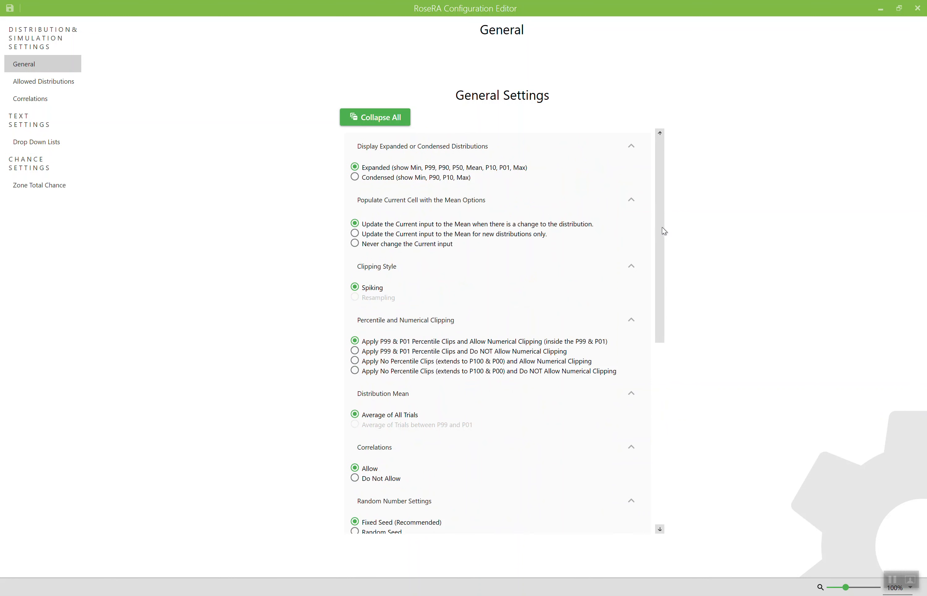
- Show the distributions allowed for Productive Area in the Rock Volume workflow with the Area/GRV vs Depth estimating method
click(50, 88)
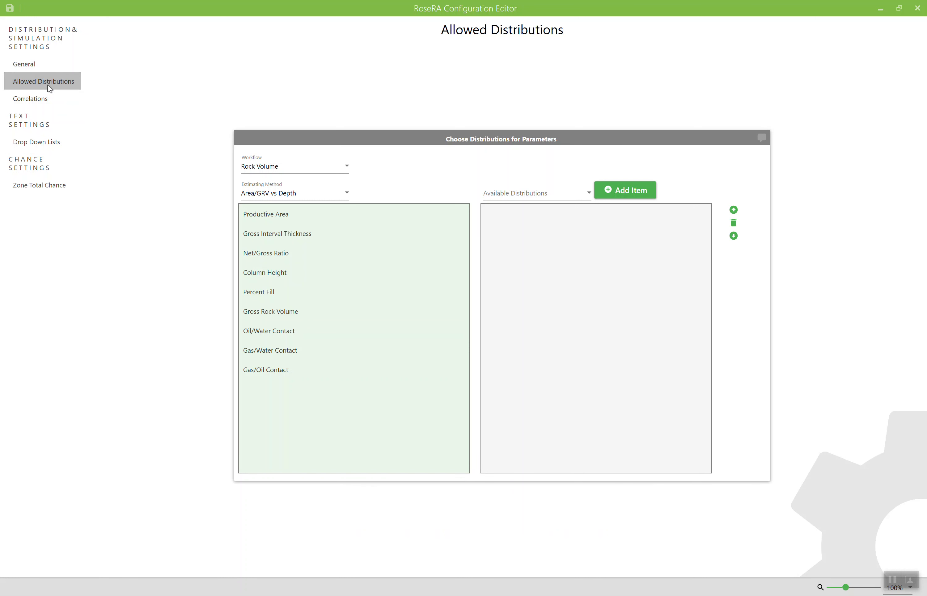
click(276, 170)
click(276, 168)
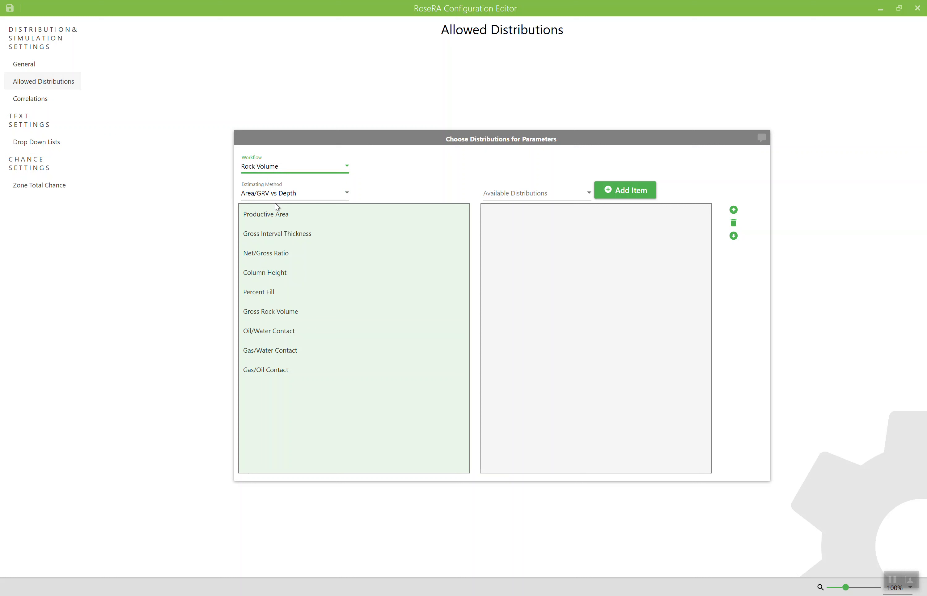
click(277, 216)
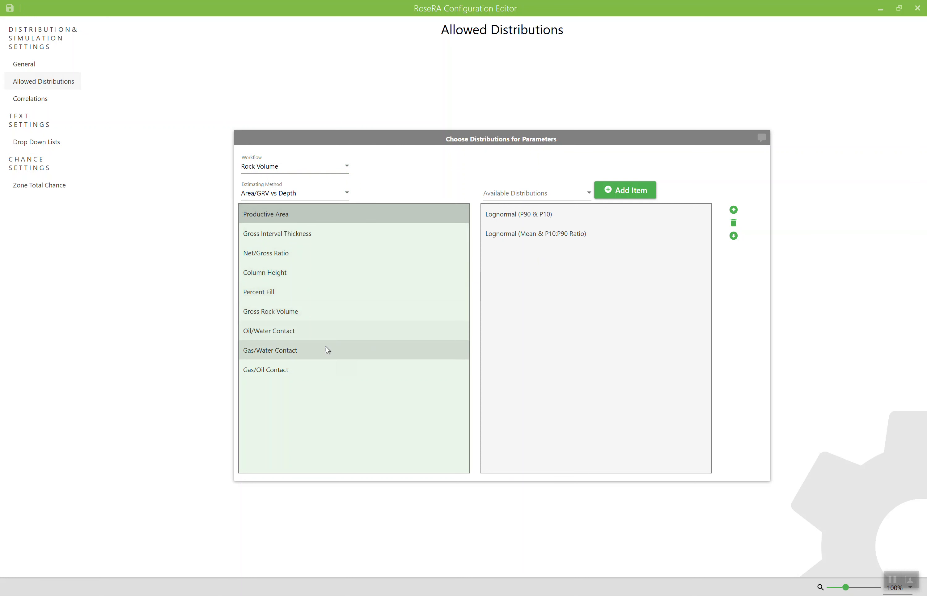
- Add Beta Pert (Min, Mode, Max) to the distributions allowed for Net/Gross Ratio, and return to Productive Area's list
click(272, 254)
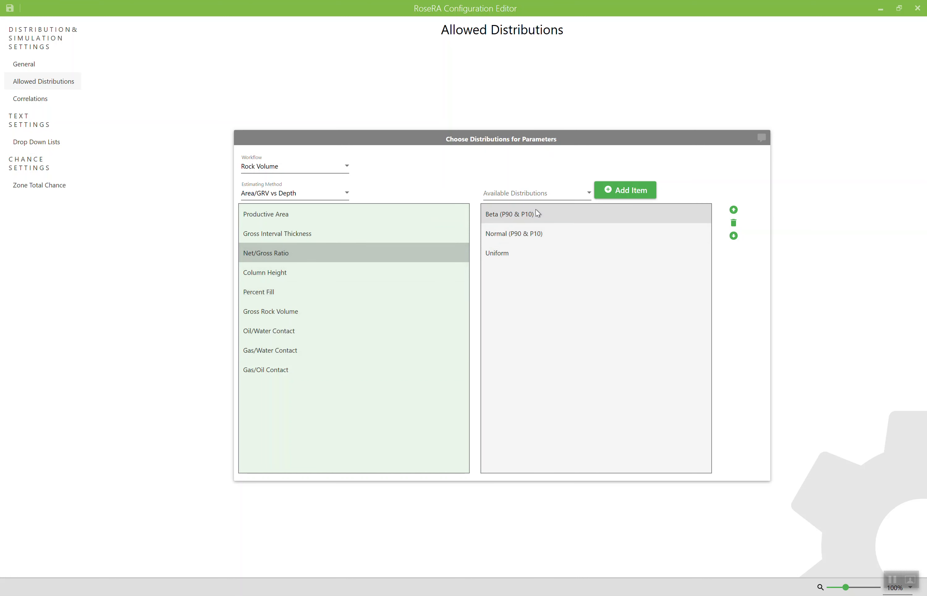
click(565, 196)
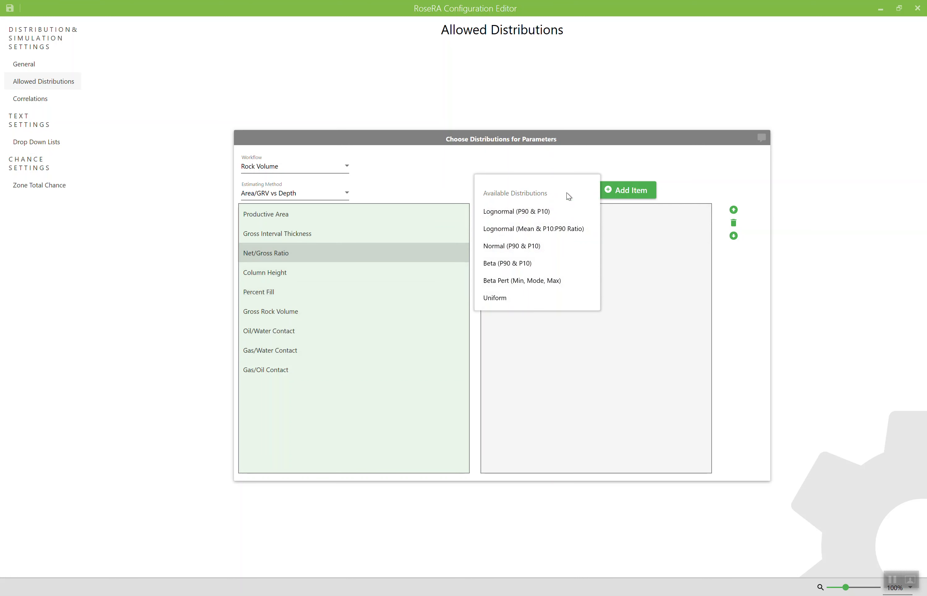
click(547, 287)
click(626, 190)
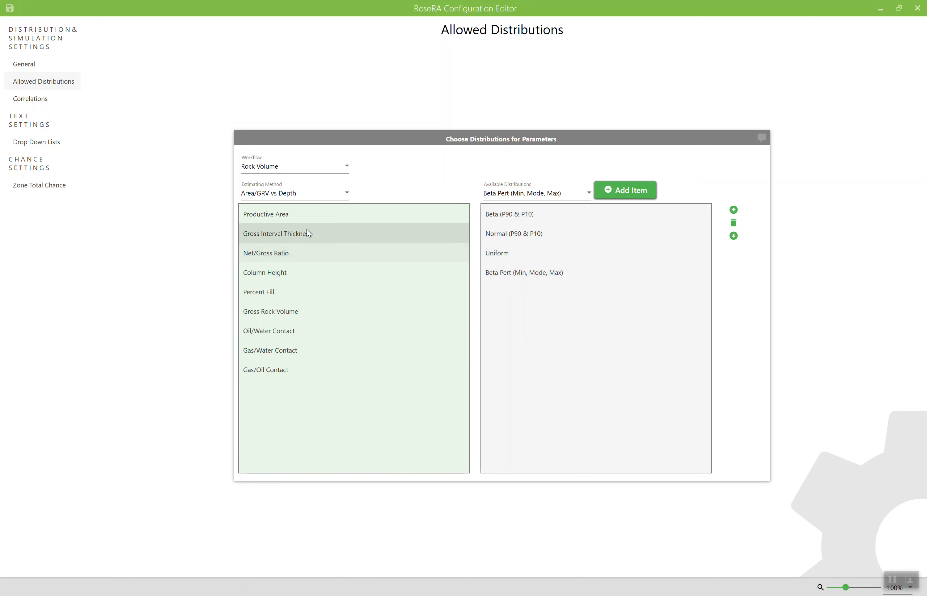
click(305, 220)
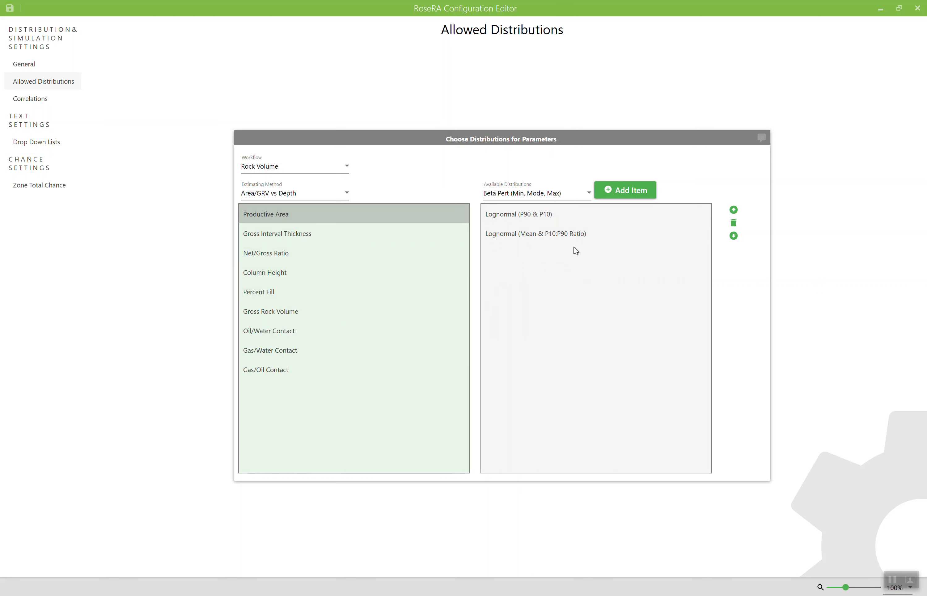
- Disable all correlations in the Area vs Depth family, and look through the other correlation families up to Oil & Gas Yield
click(38, 104)
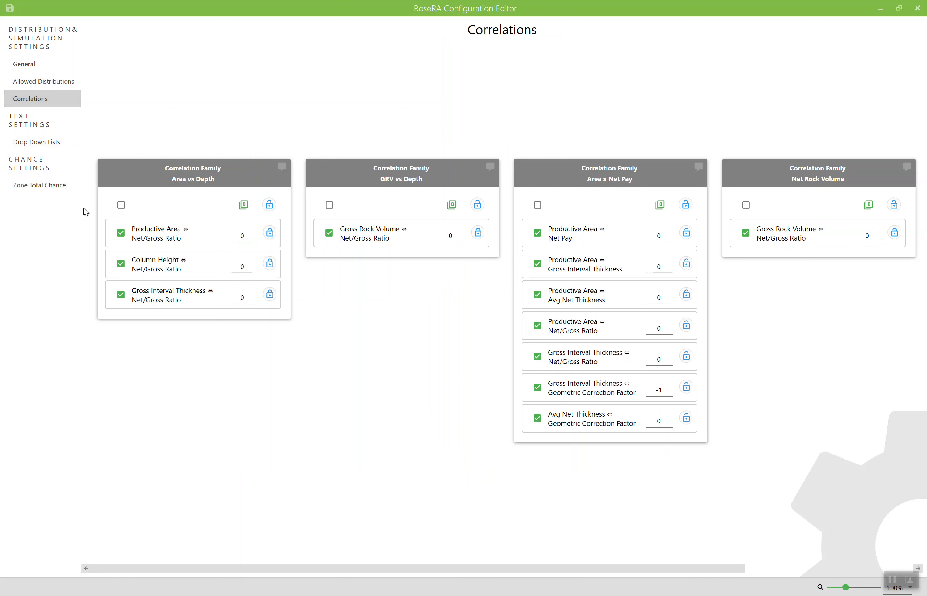
click(121, 206)
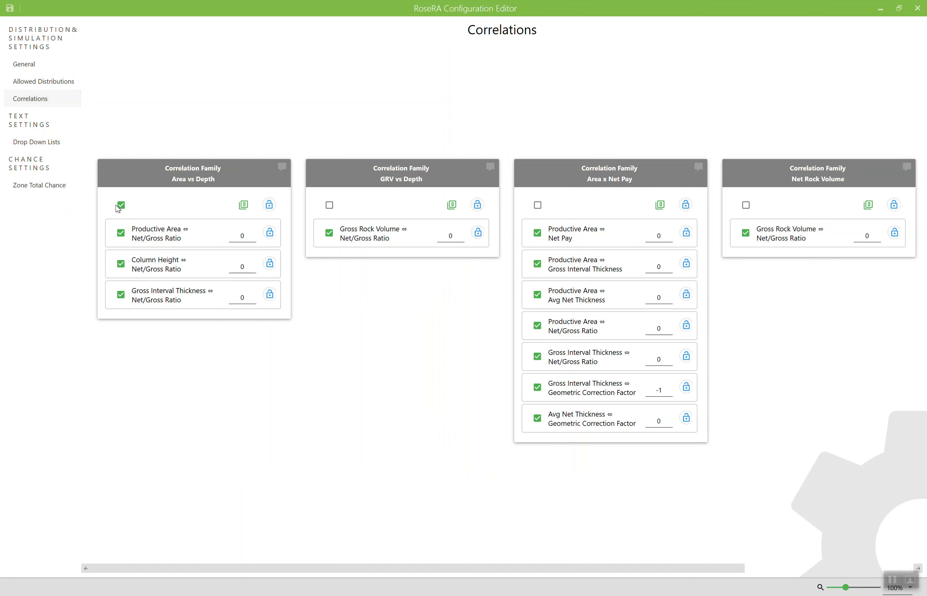
click(122, 206)
click(122, 206)
click(122, 206)
click(270, 235)
drag(391, 567, 654, 571)
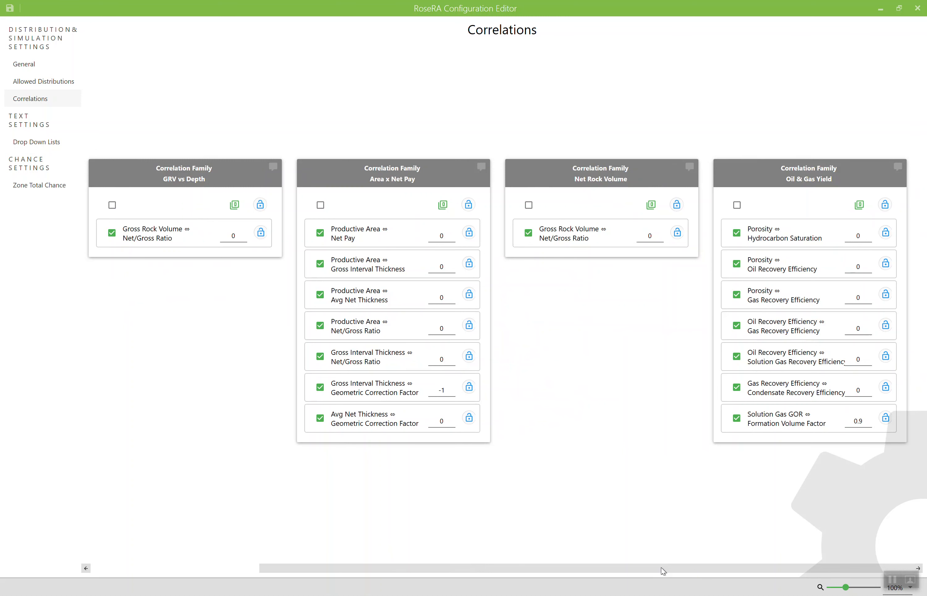
drag(663, 571, 322, 564)
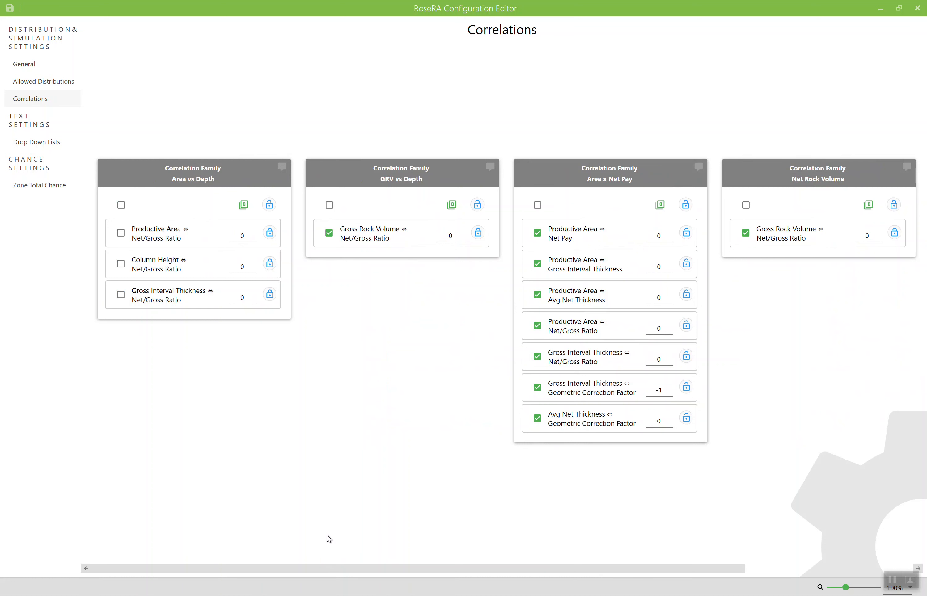
- Examine the editable drop-down lists for the Prospect entity, including the entity choices and the Country items
click(30, 149)
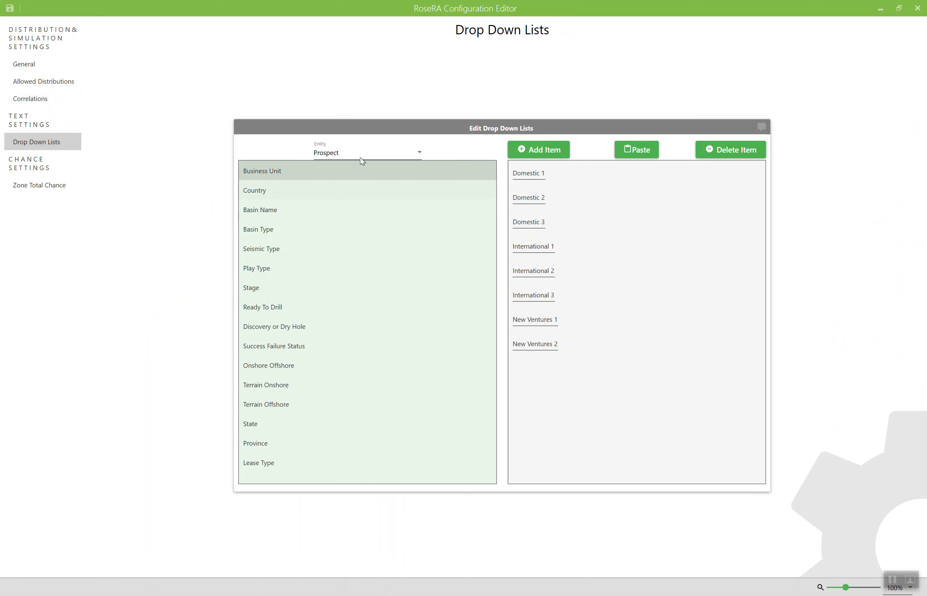
click(369, 154)
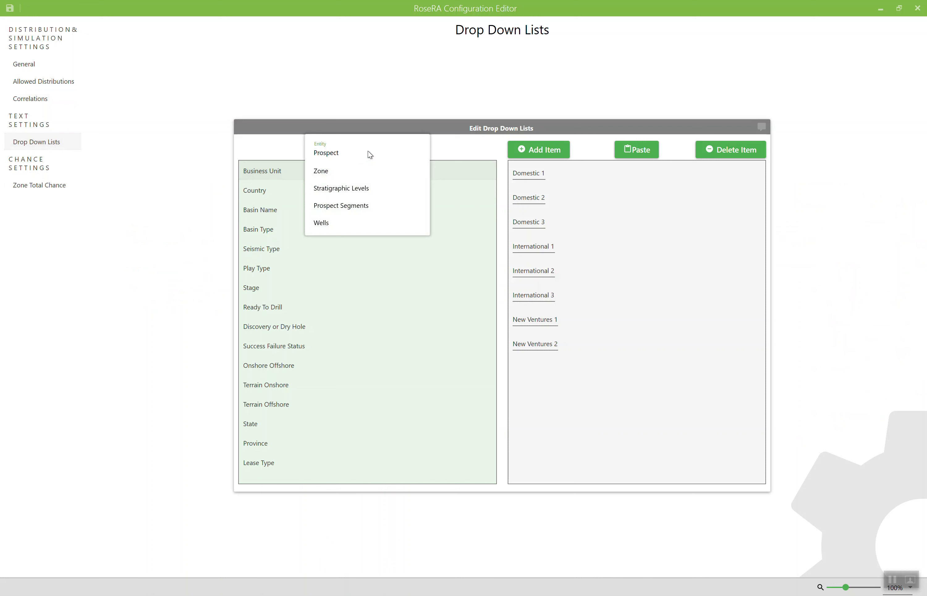
click(380, 126)
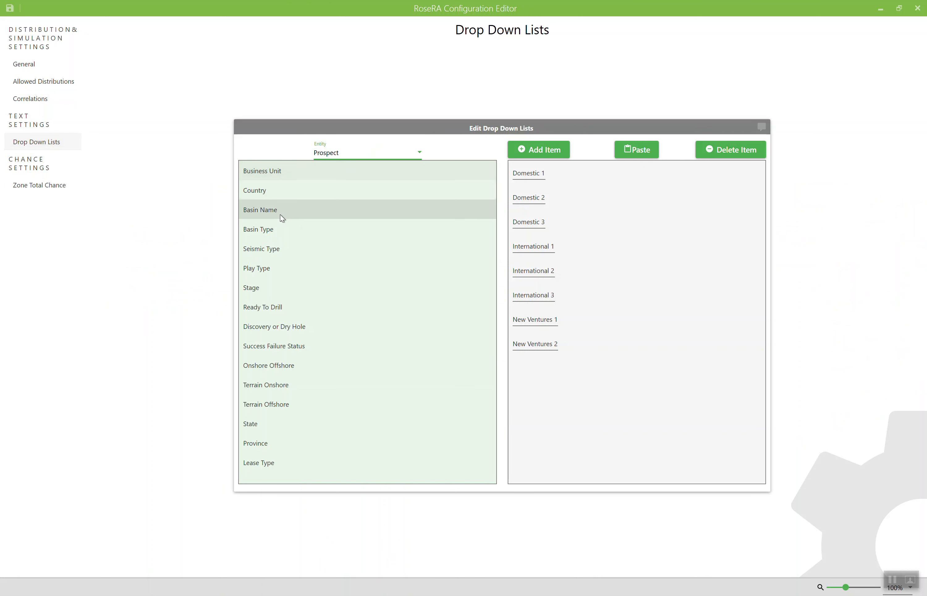
click(290, 192)
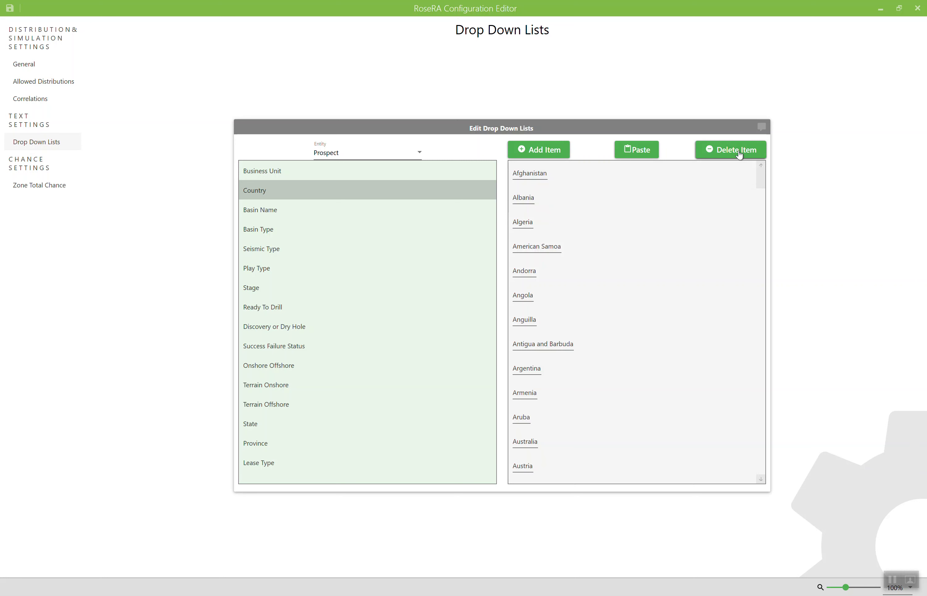
- Review the Zone Total Chance components and their sub-components, from Source through Containment
click(48, 190)
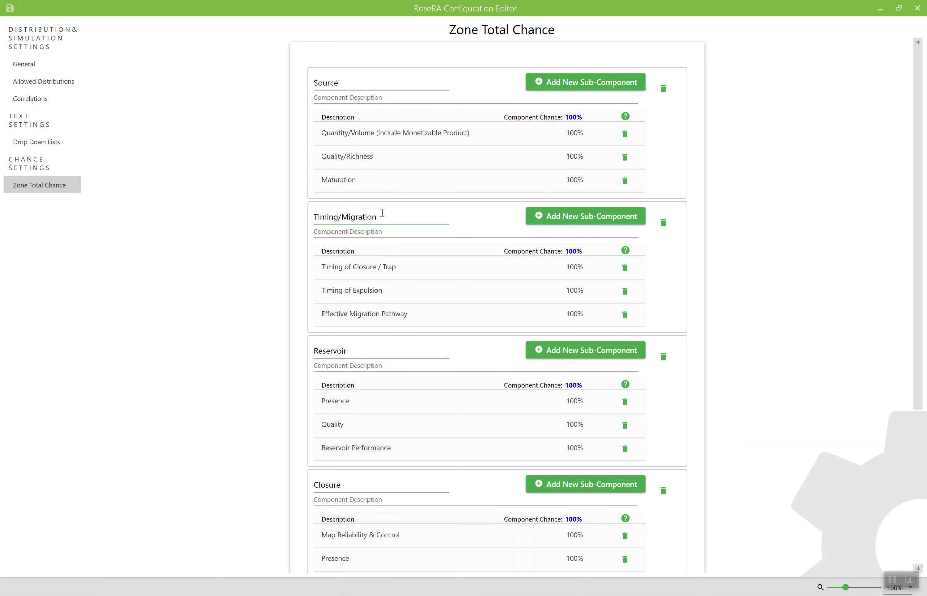
drag(917, 367, 915, 537)
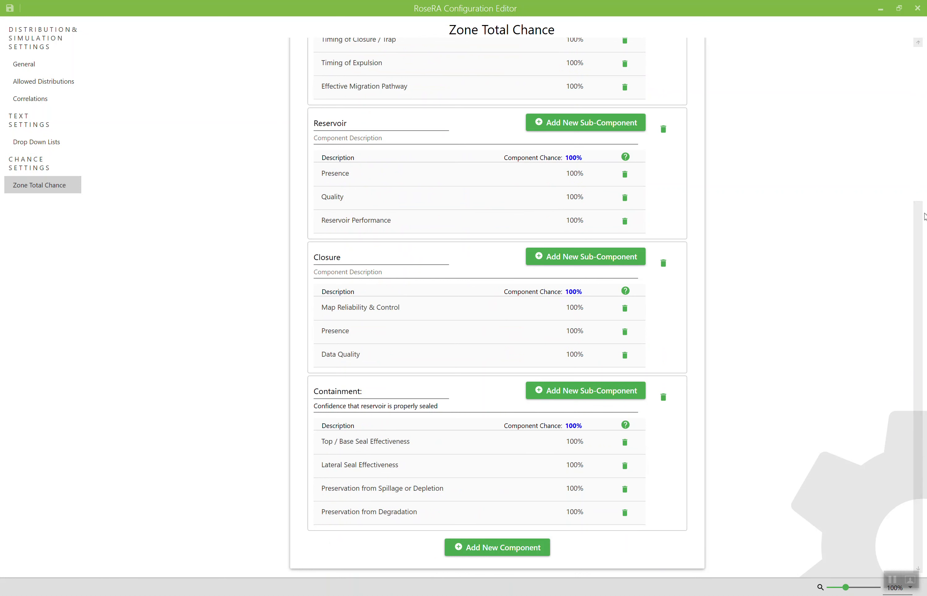
drag(918, 221, 918, 64)
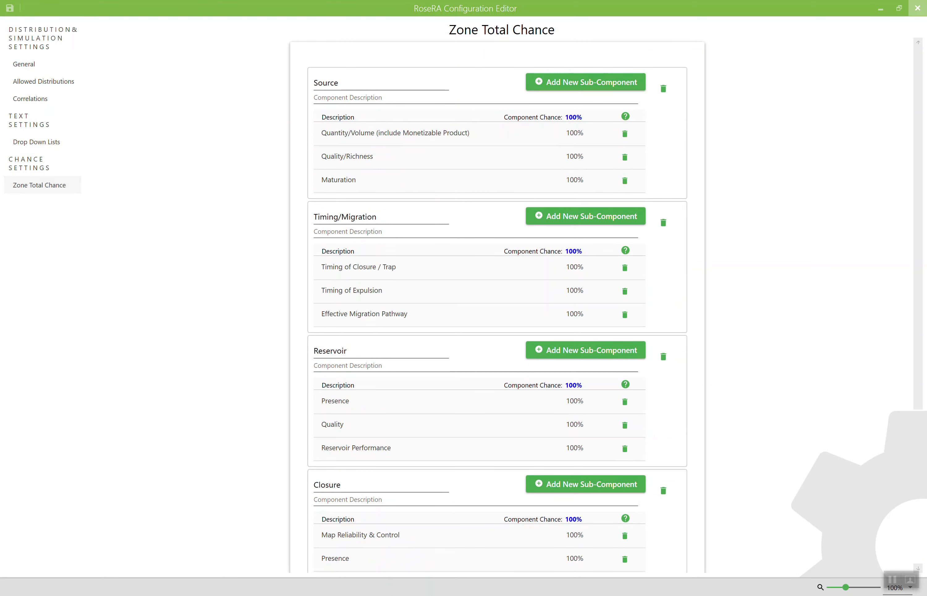
- Close the RoseRA Configuration Editor and open the existing prospect Frio-Wilcox 5 Zones-Methods in RoseRA
click(917, 8)
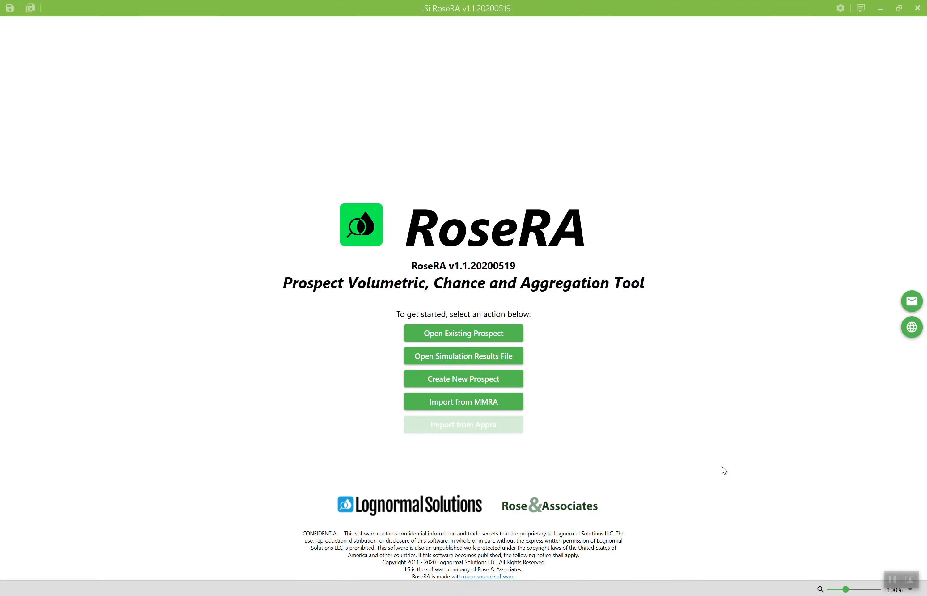
click(452, 335)
double_click(163, 75)
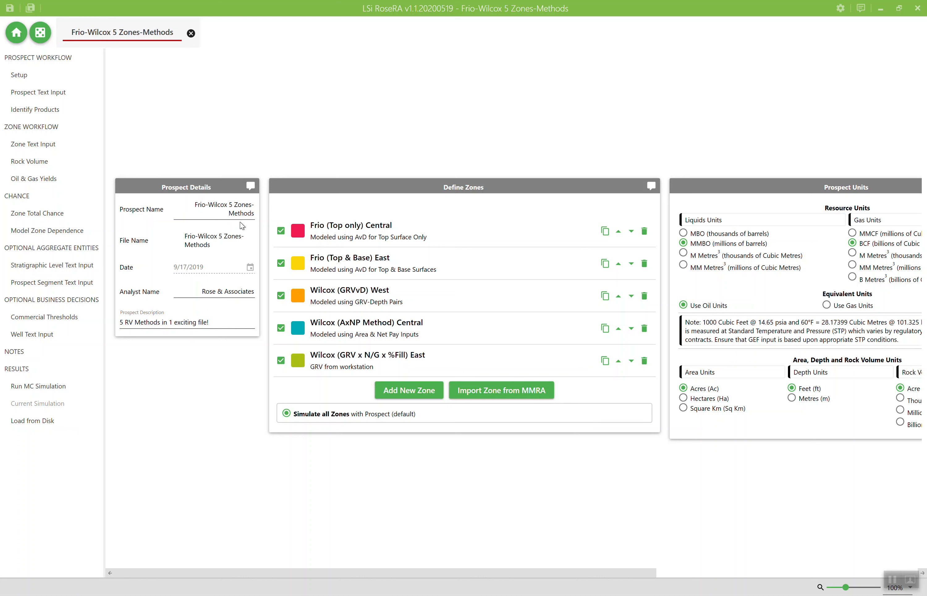
- Check which distributions are offered for Net/Gross Ratio in the Rock Volume inputs of the Frio (Top only) Central zone
click(48, 162)
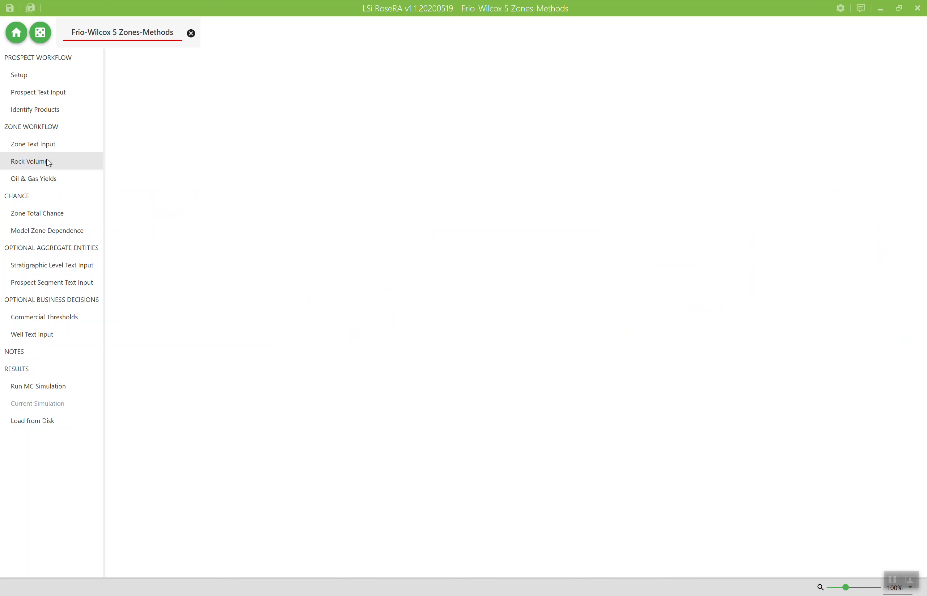
click(47, 160)
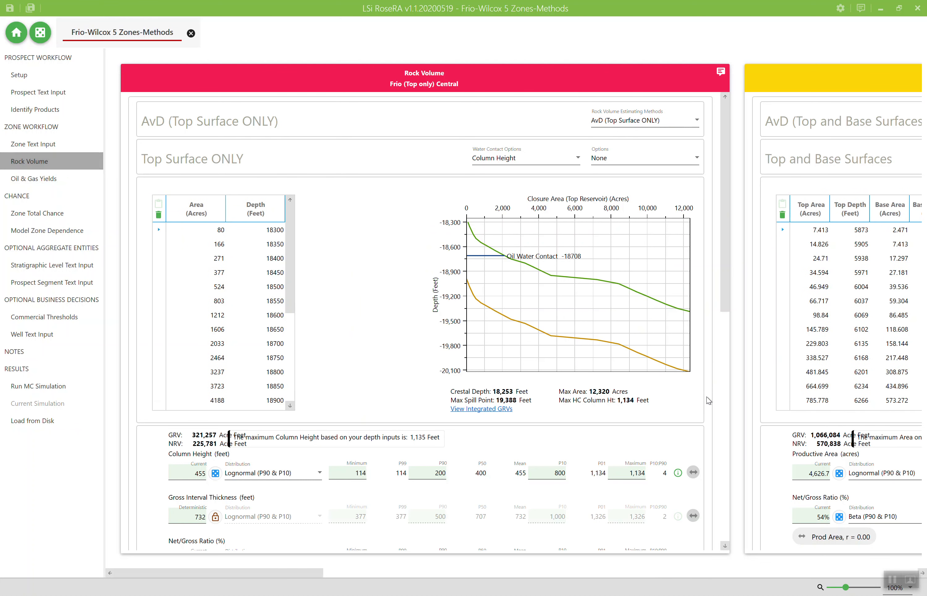
click(723, 403)
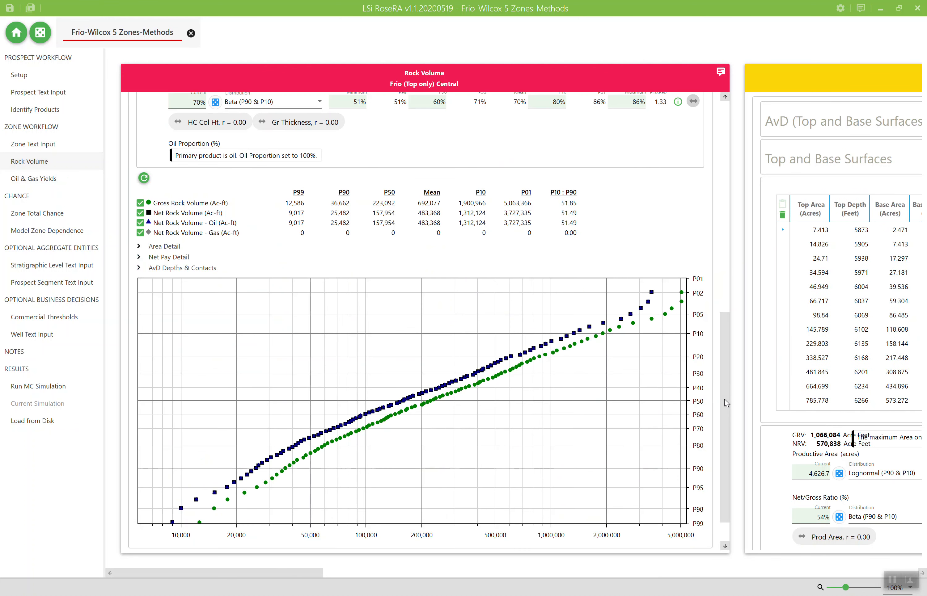
drag(725, 384, 723, 311)
scroll(724, 310, up, 3)
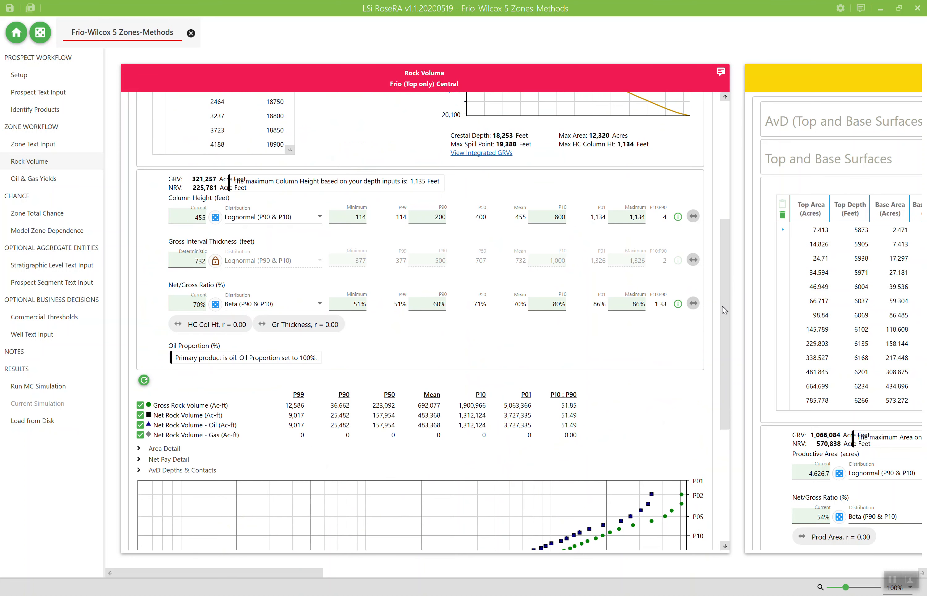
click(293, 310)
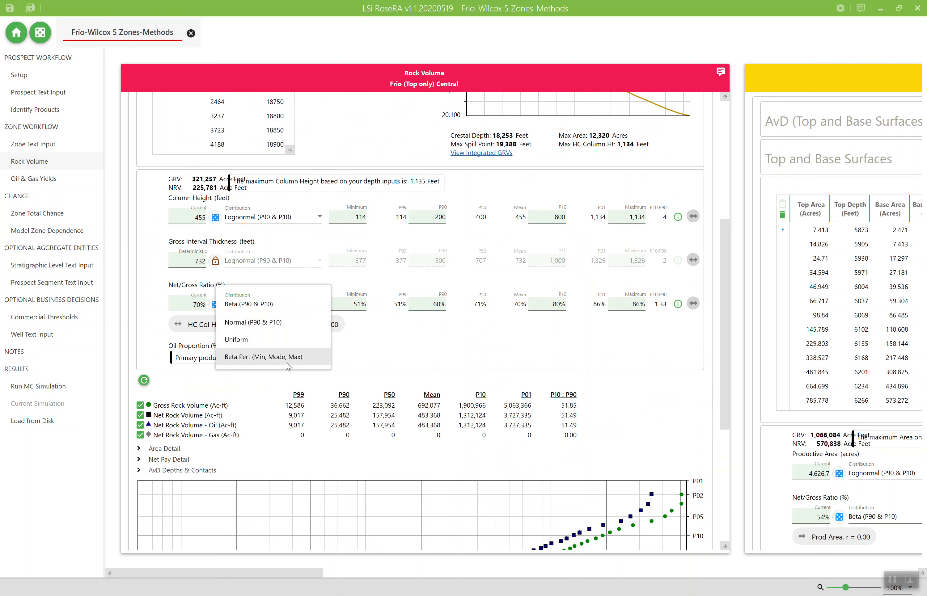
click(615, 365)
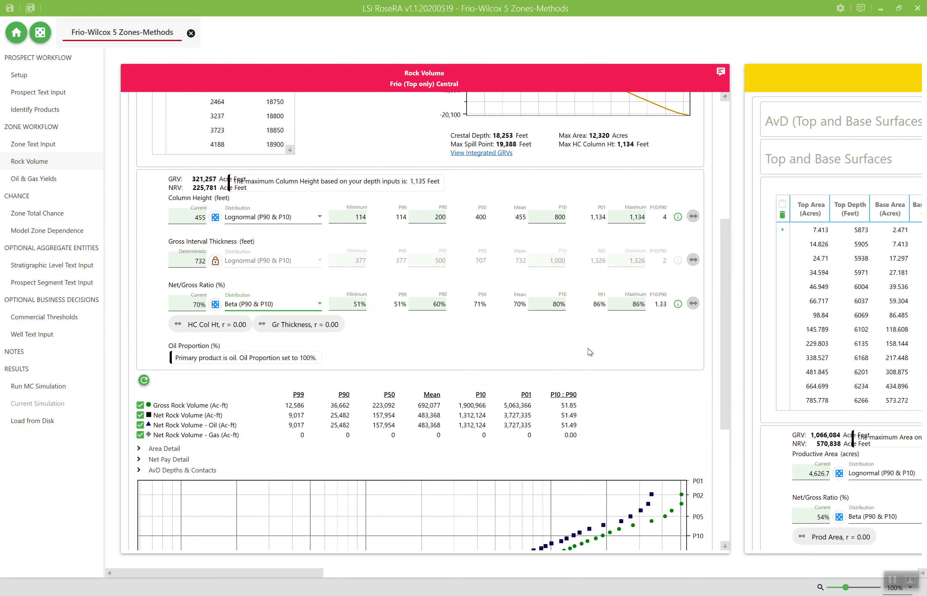